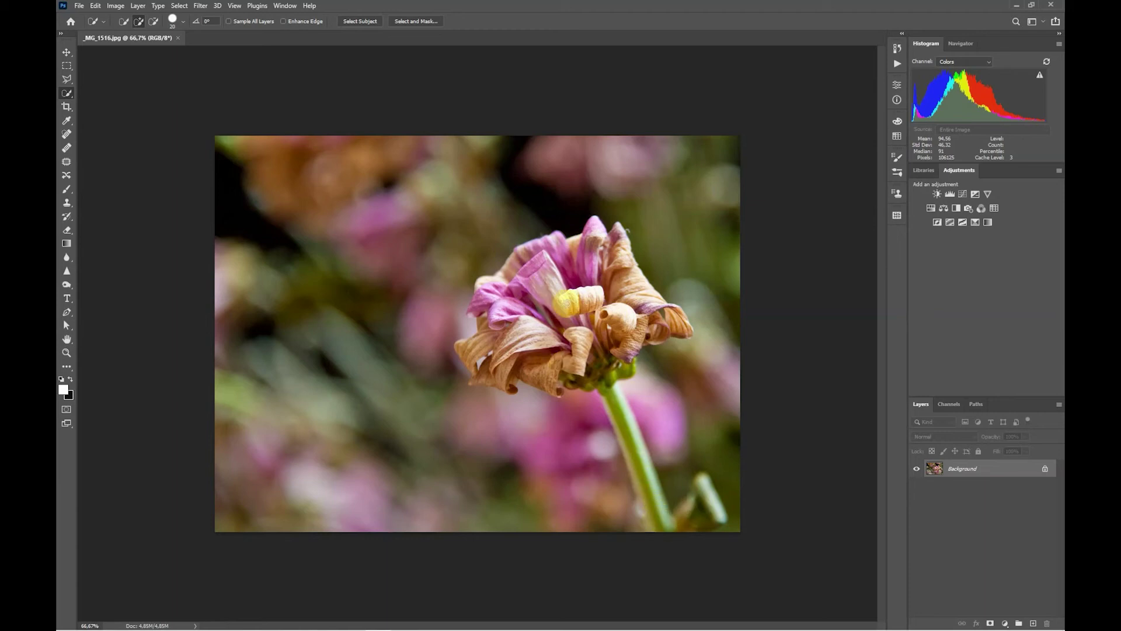
Box-select the flower head and stem with the Object Selection Tool, then switch to Quick Selection
{"action": "left_click", "coordinate": [67, 80]}
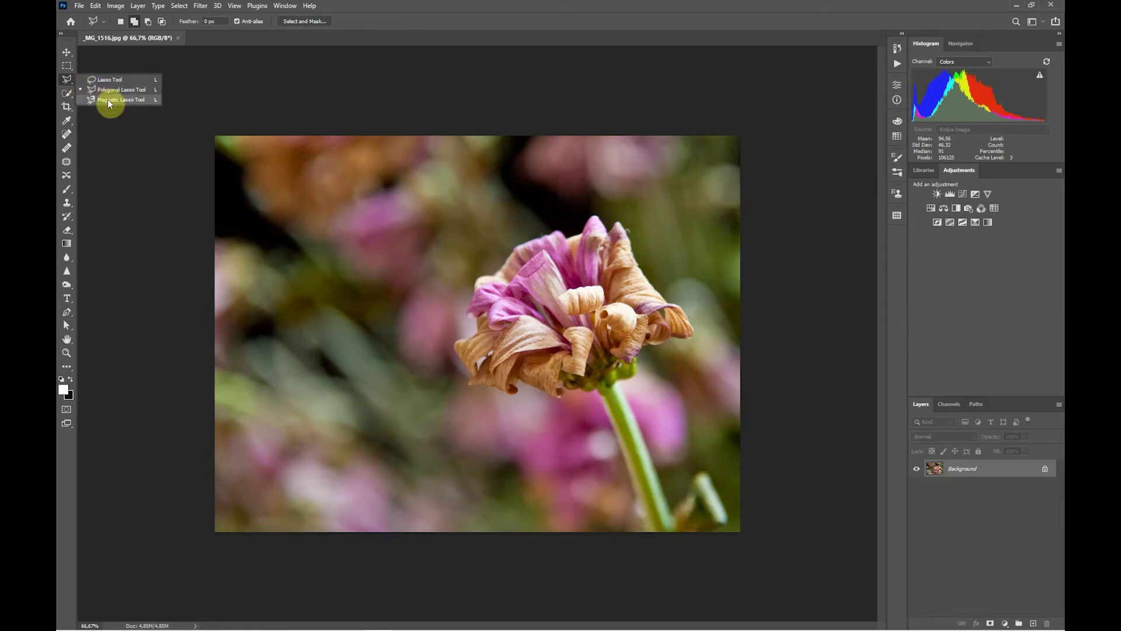
{"action": "left_click", "coordinate": [67, 95]}
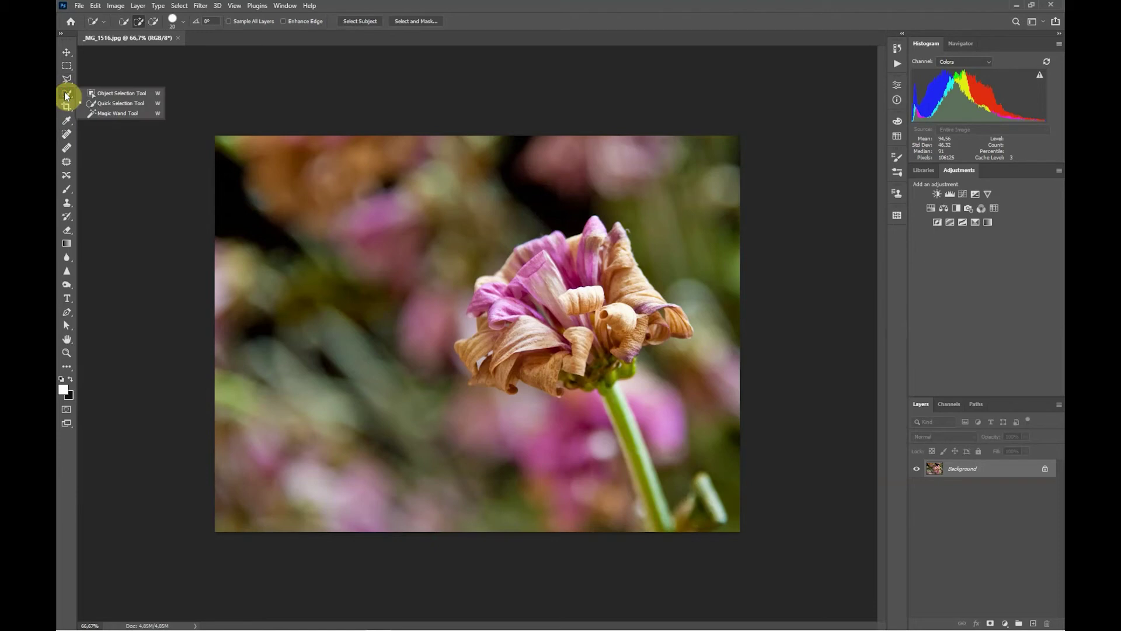
{"action": "left_click", "coordinate": [99, 94]}
{"action": "left_click_drag", "start_coordinate": [387, 184], "coordinate": [741, 436]}
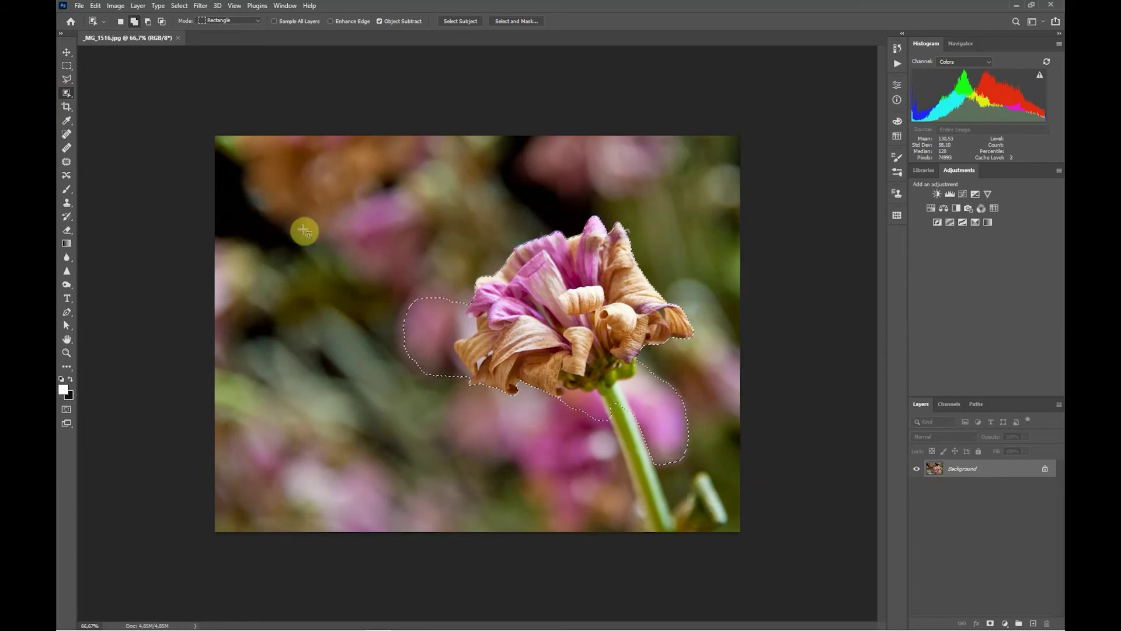
{"action": "right_click", "coordinate": [67, 94]}
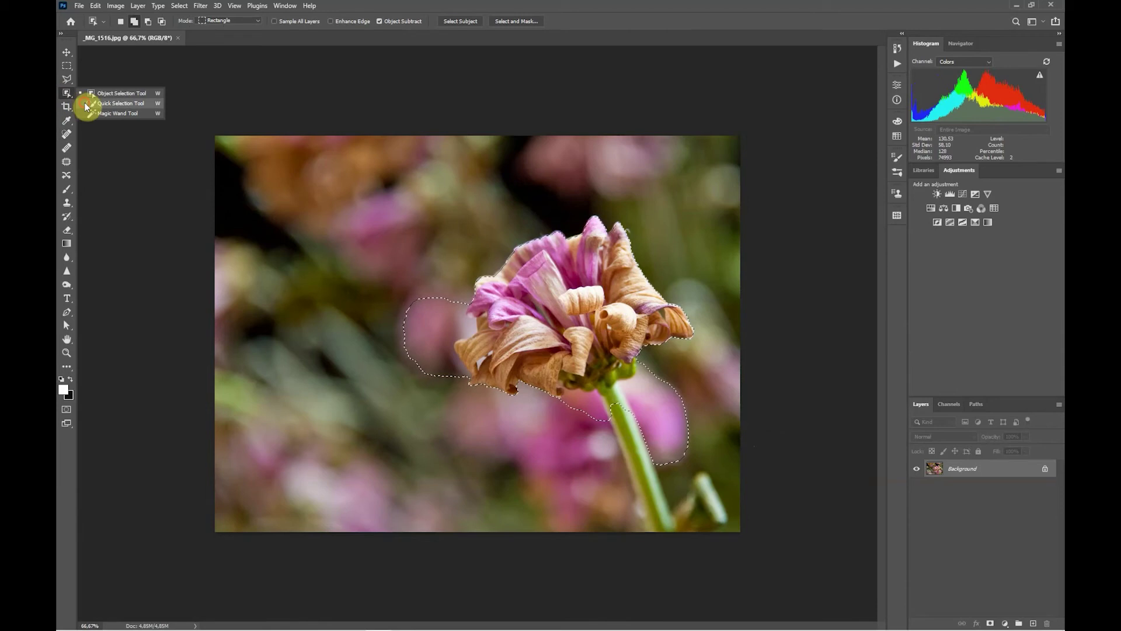
{"action": "left_click", "coordinate": [89, 103]}
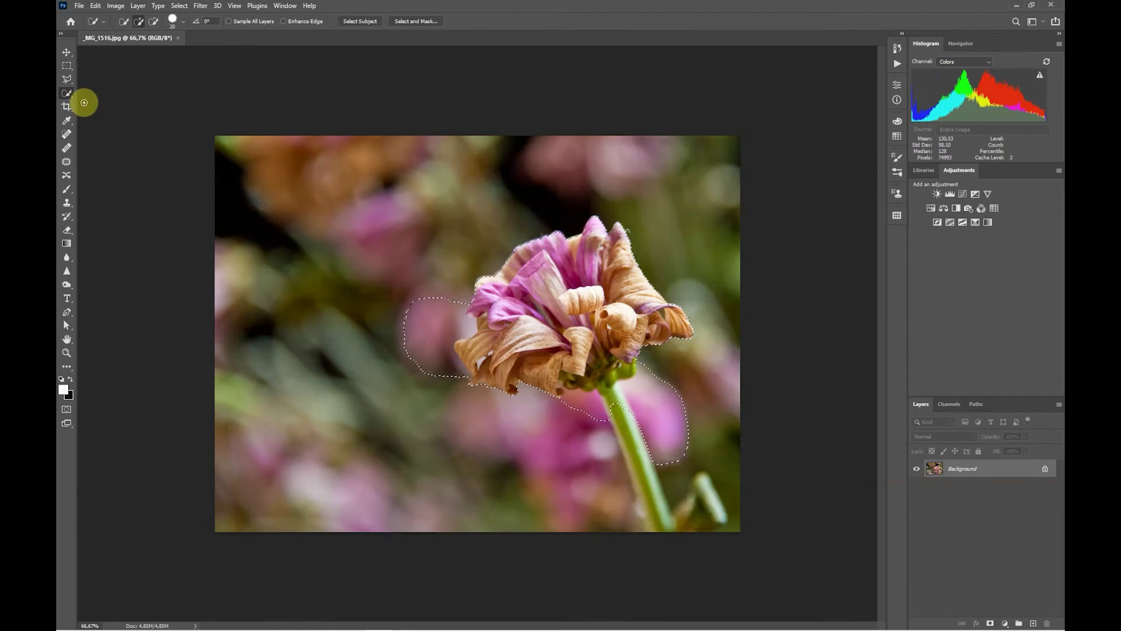
Deselect, brush a Quick Selection over the flower and stem, and subtract the excess at the stem base
{"action": "key", "text": "ctrl+d"}
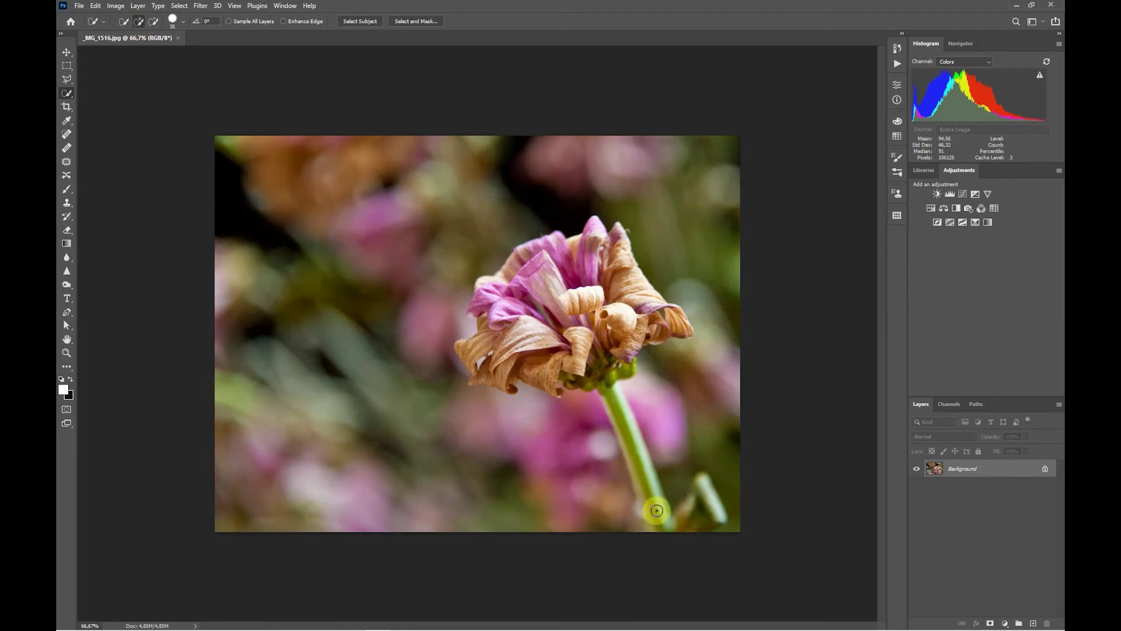
{"action": "mouse_move", "coordinate": [656, 506]}
{"action": "left_mouse_down"}
{"action": "mouse_move", "coordinate": [585, 346]}
{"action": "mouse_move", "coordinate": [533, 332]}
{"action": "mouse_move", "coordinate": [519, 365]}
{"action": "mouse_move", "coordinate": [534, 363]}
{"action": "mouse_move", "coordinate": [481, 350]}
{"action": "mouse_move", "coordinate": [491, 369]}
{"action": "mouse_move", "coordinate": [495, 313]}
{"action": "mouse_move", "coordinate": [557, 256]}
{"action": "mouse_move", "coordinate": [604, 275]}
{"action": "mouse_move", "coordinate": [653, 328]}
{"action": "mouse_move", "coordinate": [677, 314]}
{"action": "mouse_move", "coordinate": [477, 309]}
{"action": "left_mouse_up"}
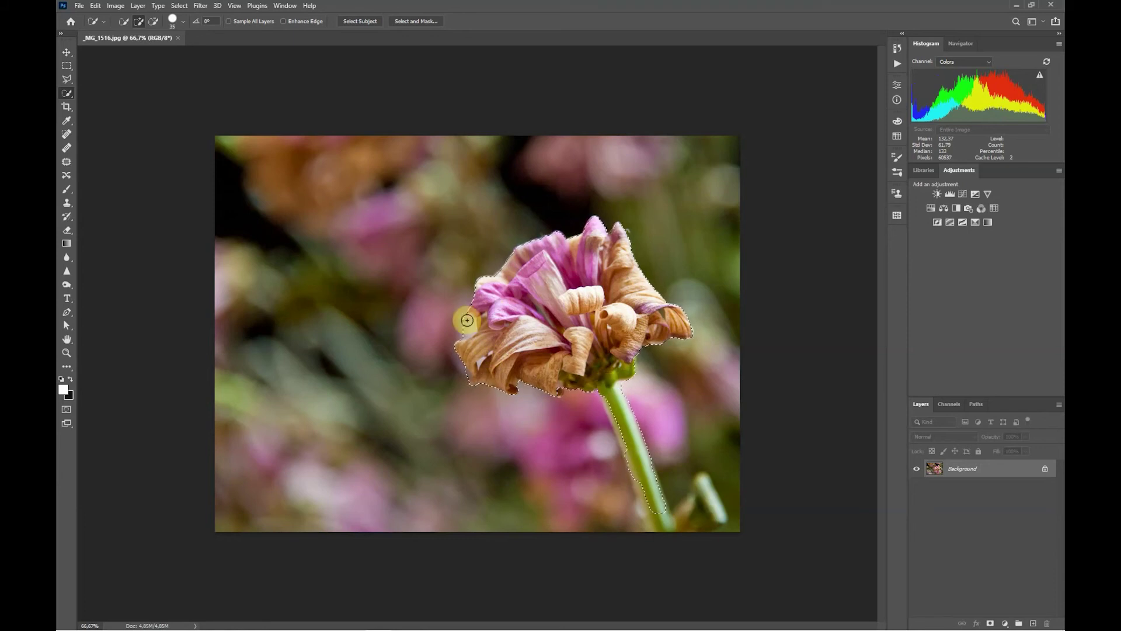
{"action": "key", "text": "alt"}
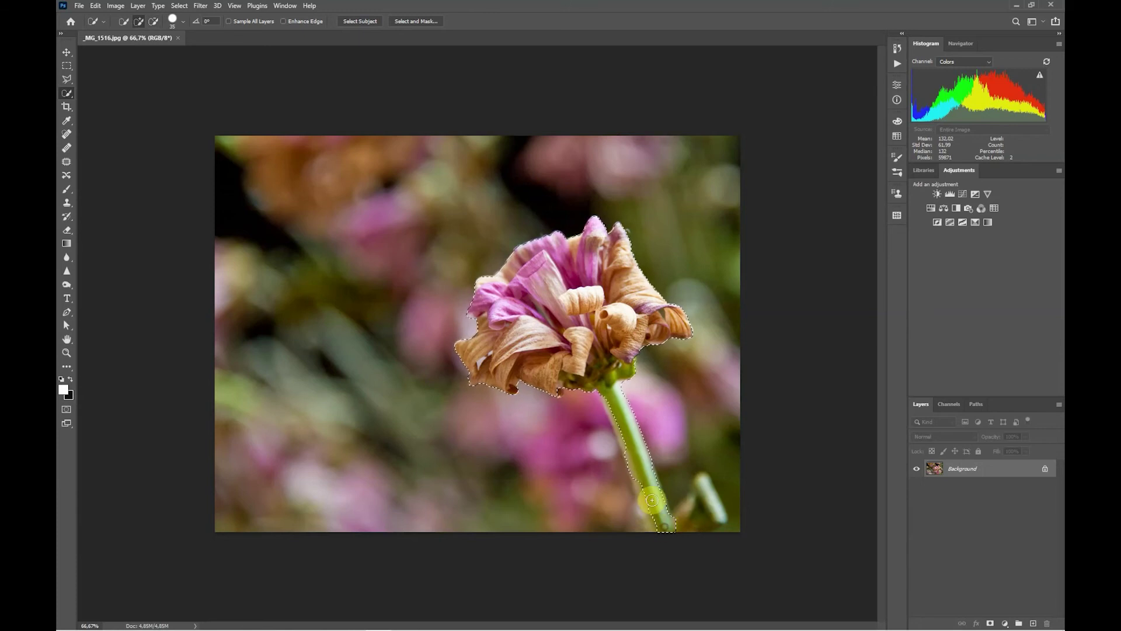
{"action": "left_click_drag", "start_coordinate": [656, 522], "coordinate": [657, 516]}
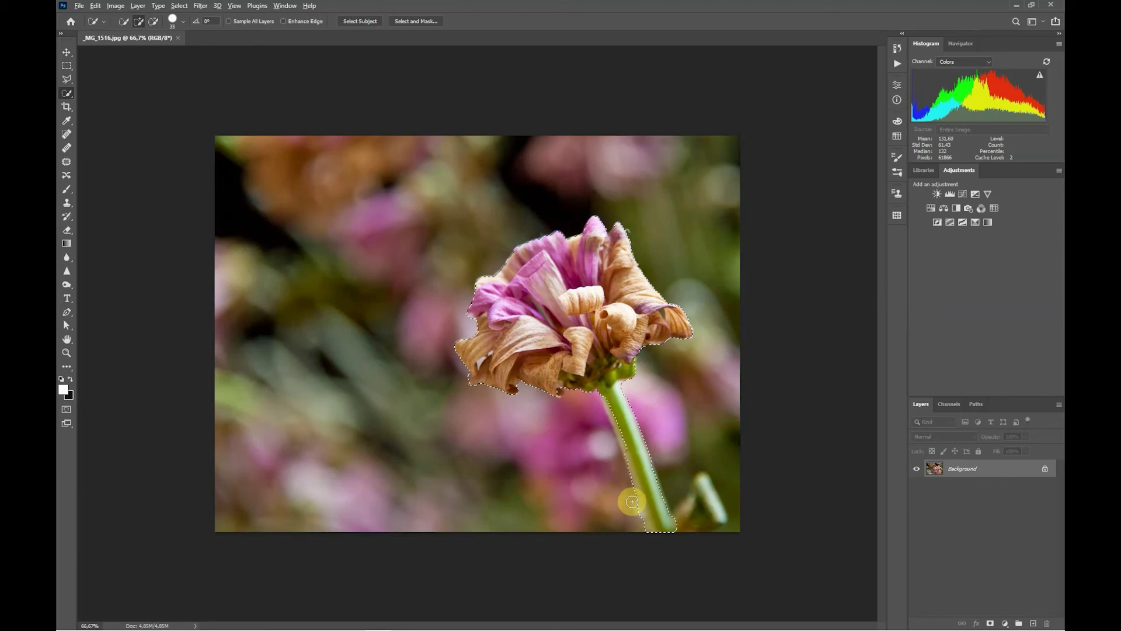
{"action": "left_click_drag", "start_coordinate": [632, 501], "coordinate": [632, 503]}
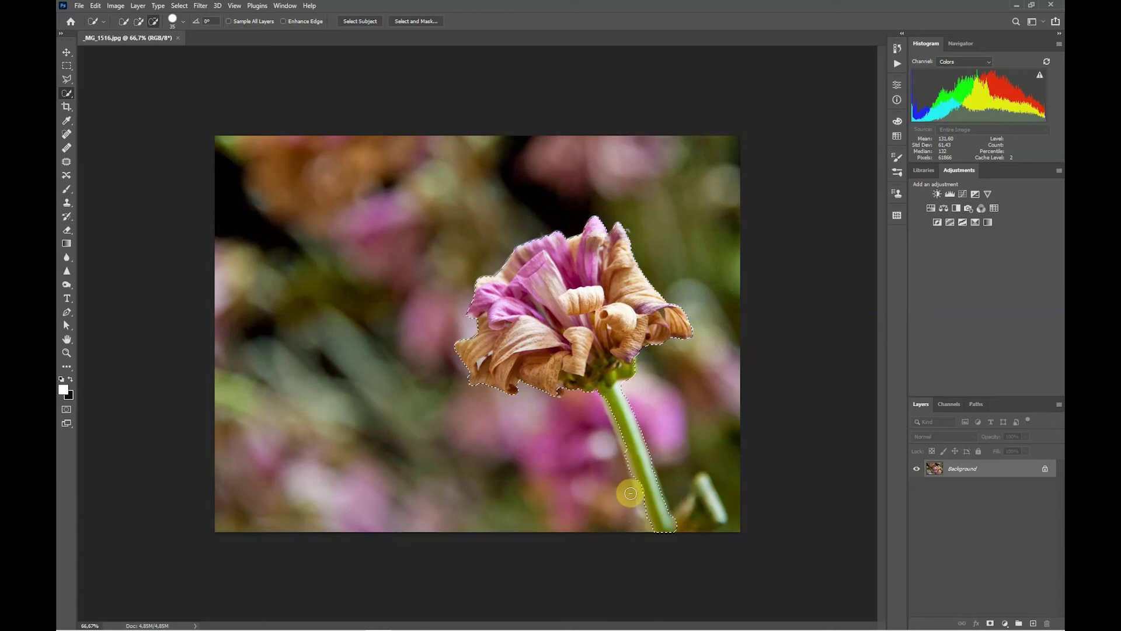
{"action": "left_click", "coordinate": [619, 450], "text": "alt"}
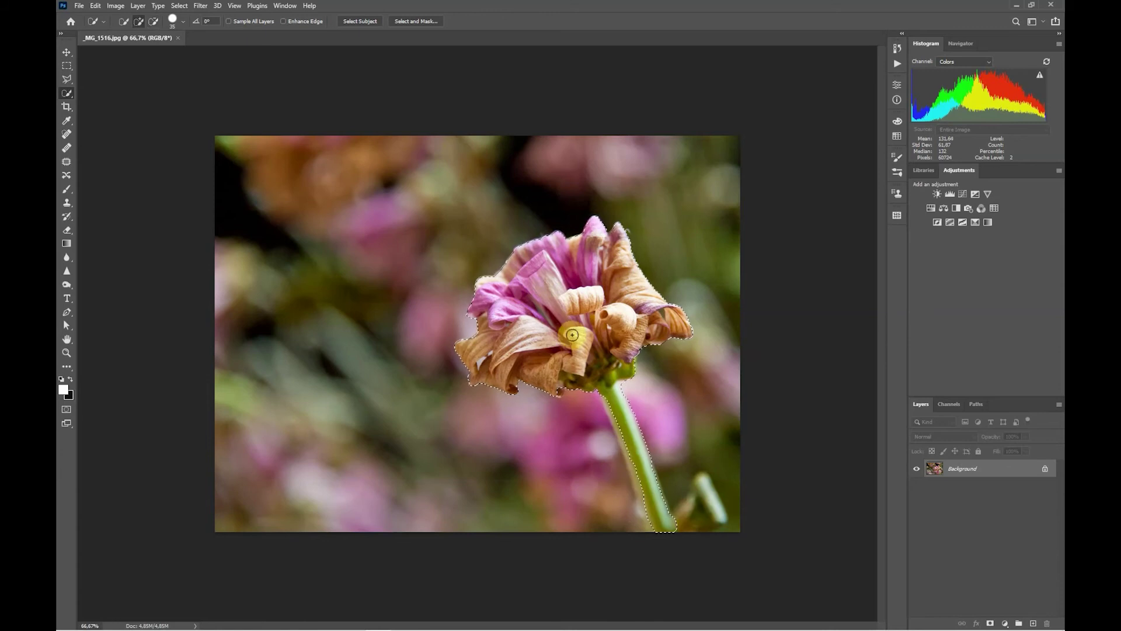
{"action": "left_click", "coordinate": [66, 52]}
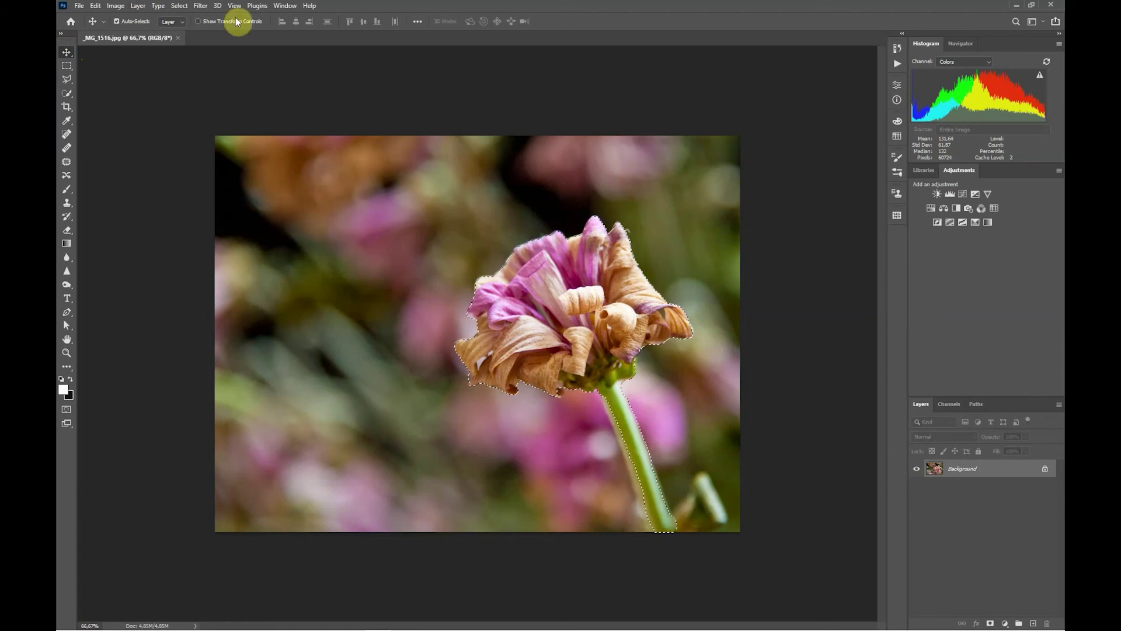
{"action": "left_click", "coordinate": [68, 93]}
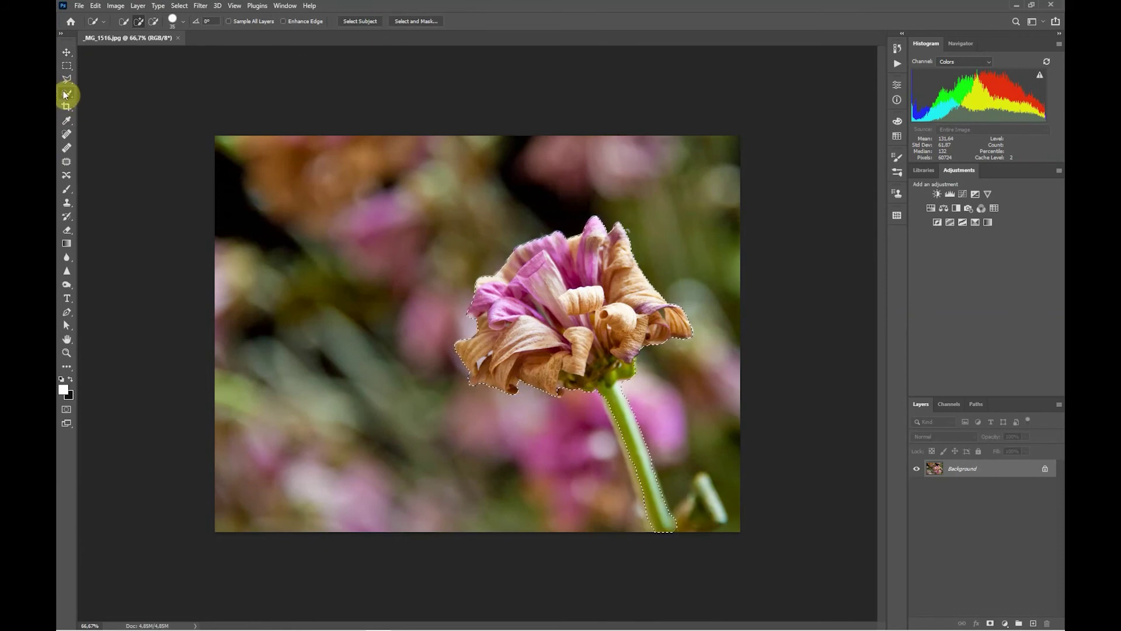
{"action": "left_click", "coordinate": [66, 94]}
{"action": "left_click", "coordinate": [67, 95]}
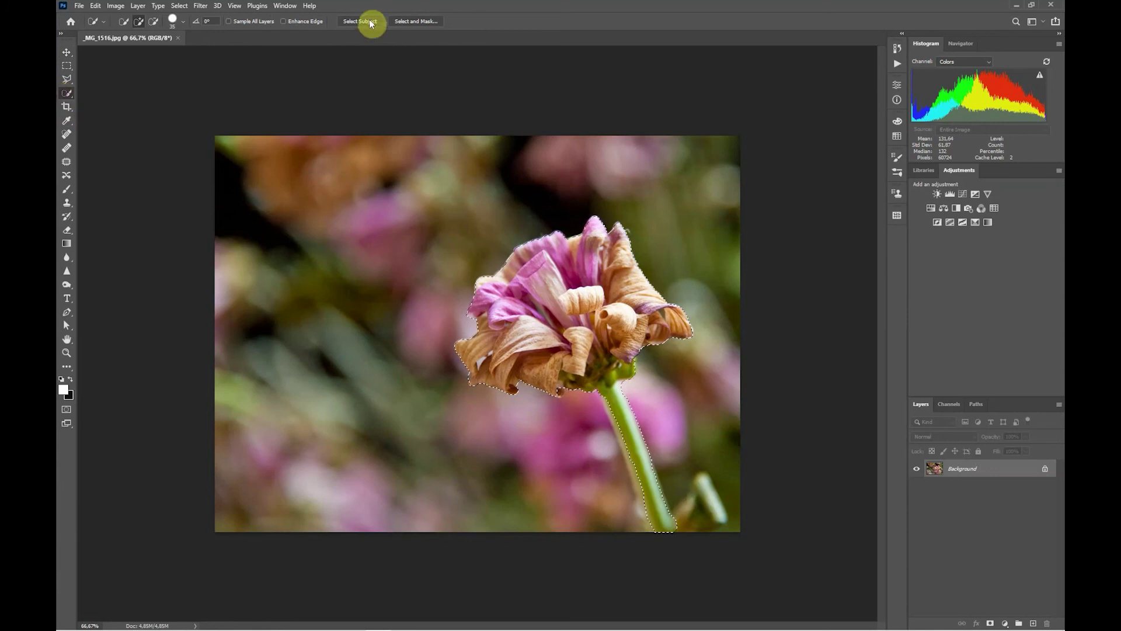
In Select and Mask, set Smooth 14, Feather 0.6 px and Shift Edge -4%, and apply
{"action": "left_click", "coordinate": [410, 20]}
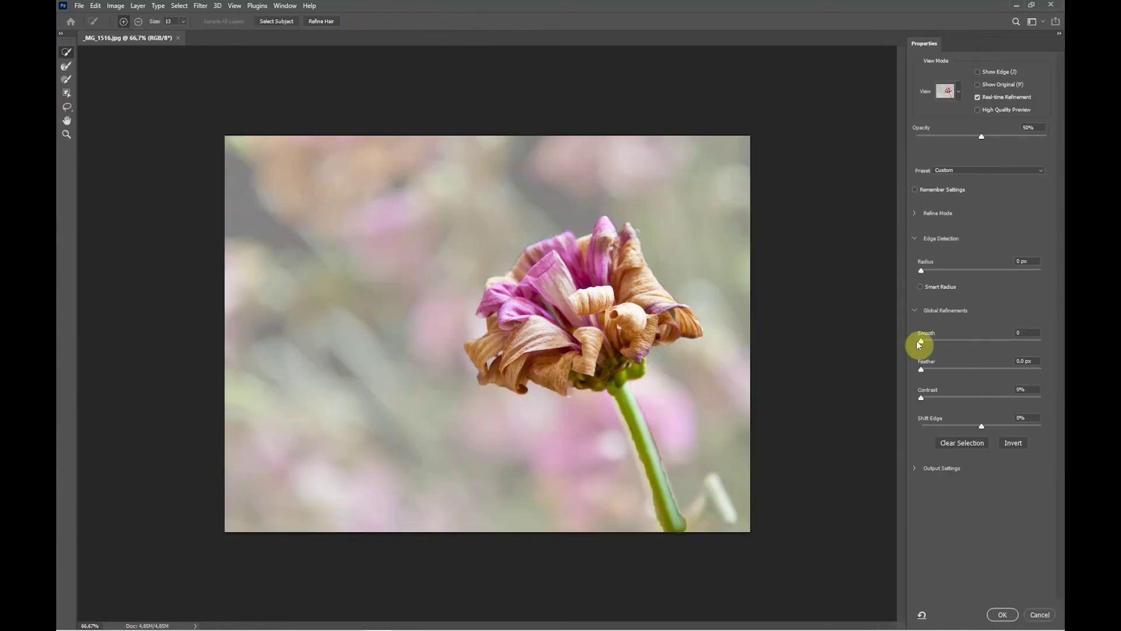
{"action": "left_click_drag", "start_coordinate": [920, 341], "coordinate": [926, 372]}
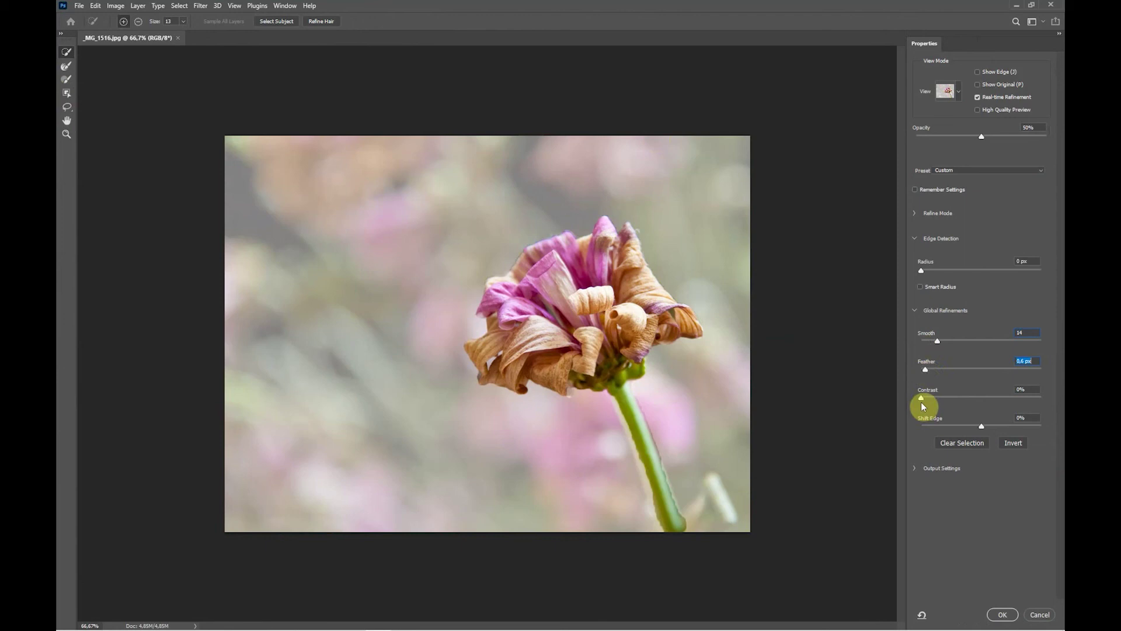
{"action": "left_click", "coordinate": [922, 399]}
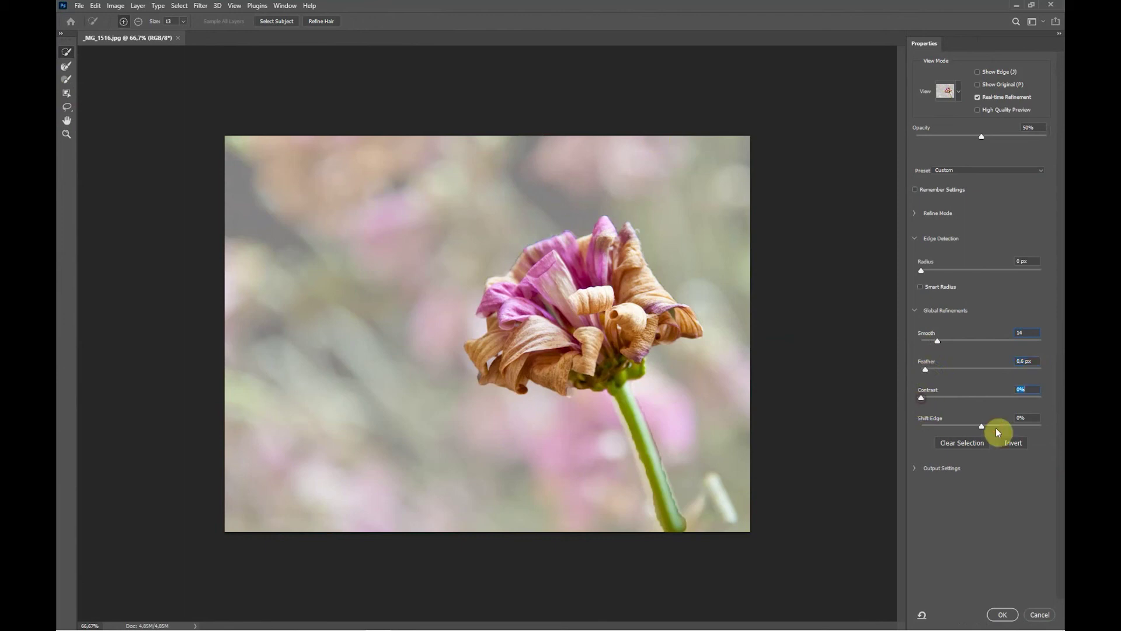
{"action": "left_click_drag", "start_coordinate": [984, 427], "coordinate": [981, 426]}
{"action": "left_click", "coordinate": [978, 425]}
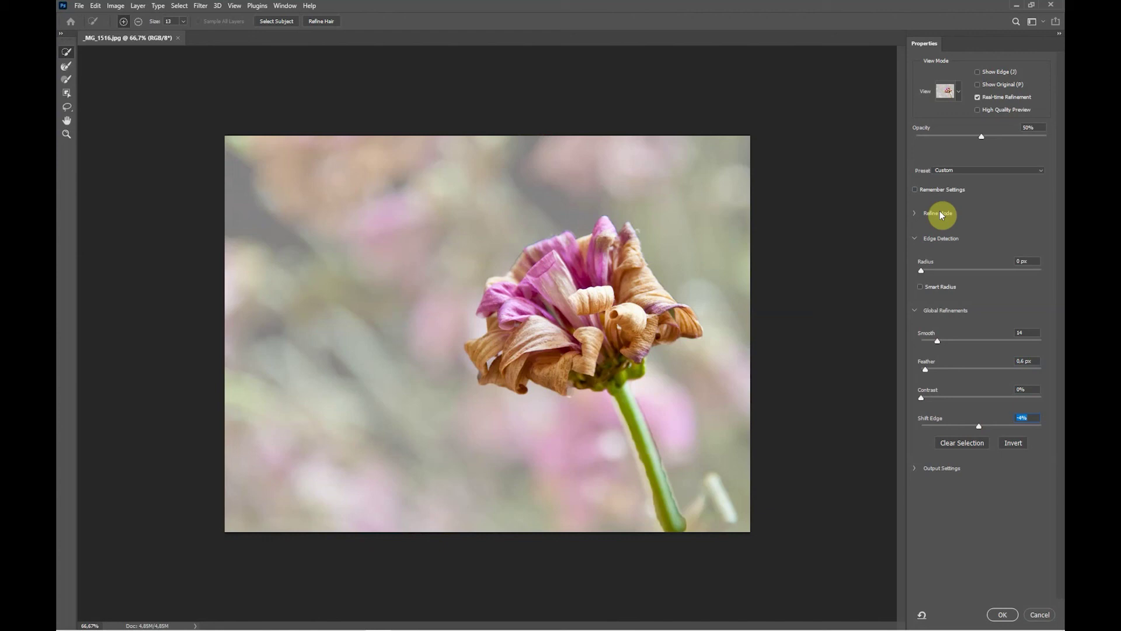
{"action": "left_click", "coordinate": [1003, 614]}
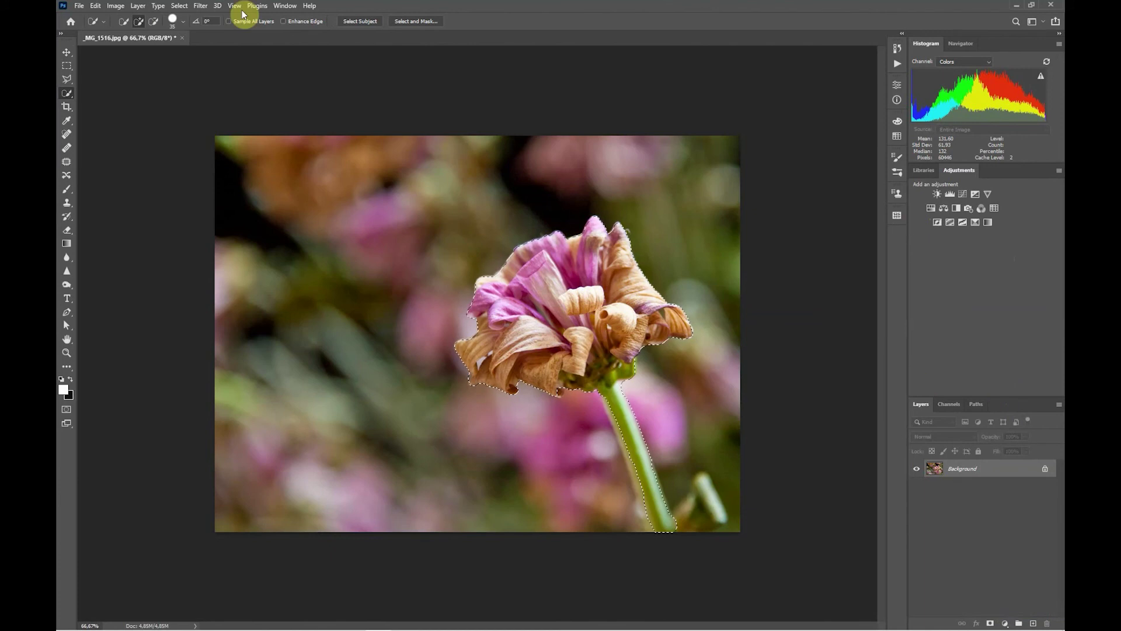
Invert the selection with Select > Inverse and bring up the adjustment layer list
{"action": "left_click", "coordinate": [178, 6]}
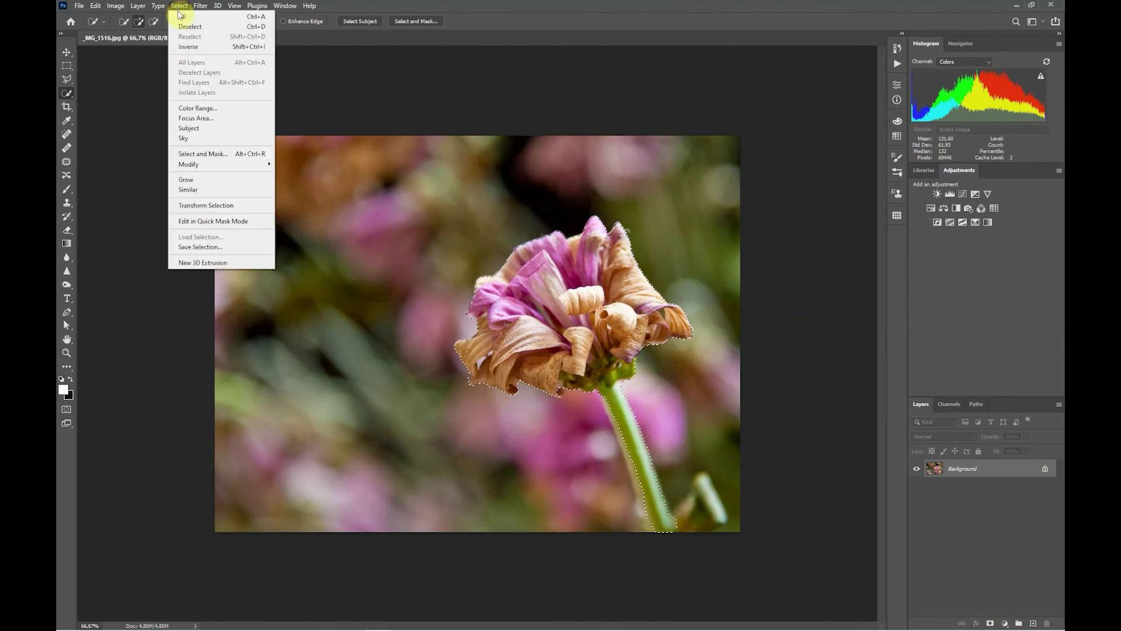
{"action": "left_click", "coordinate": [182, 47]}
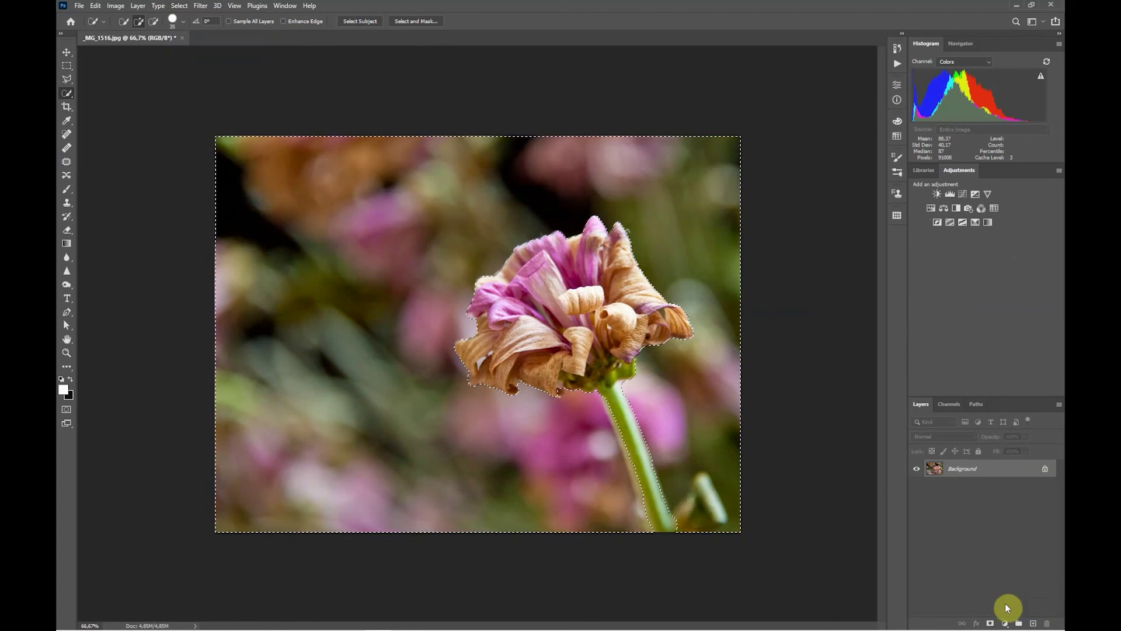
{"action": "left_click", "coordinate": [1004, 623]}
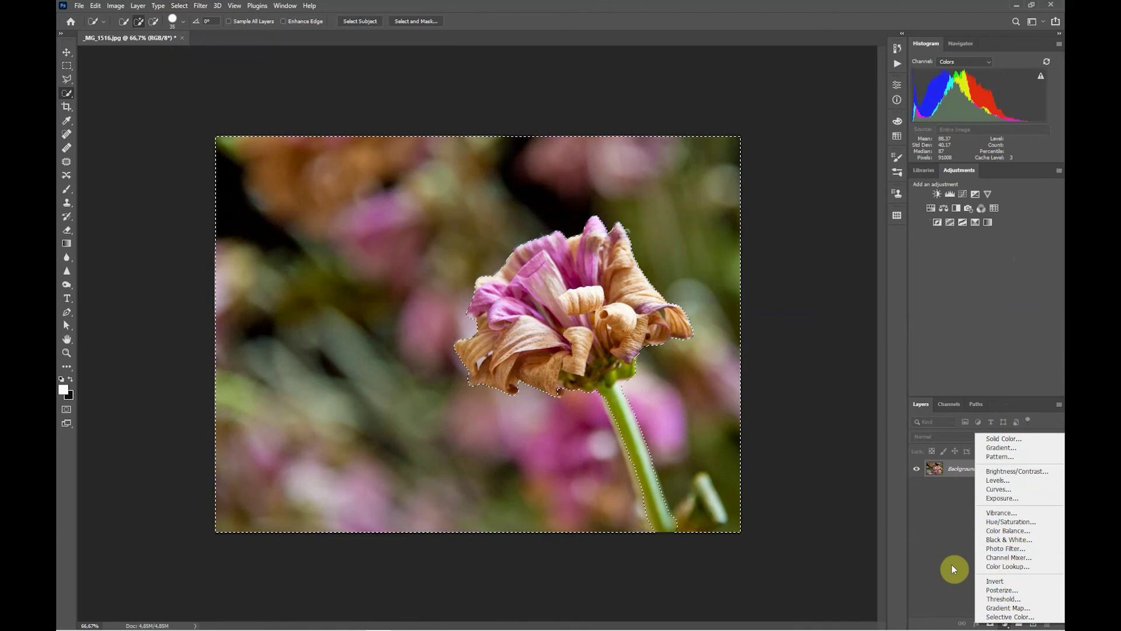
Add a Black & White adjustment layer with Reds at 15 and Magentas at 107
{"action": "left_click", "coordinate": [1023, 540]}
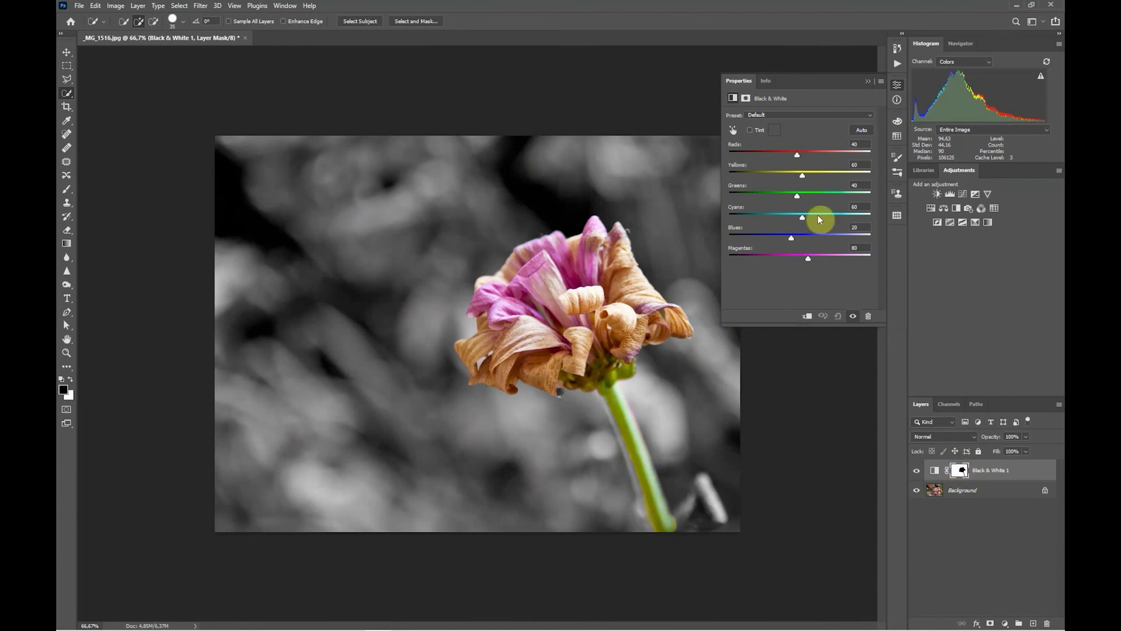
{"action": "left_click_drag", "start_coordinate": [796, 157], "coordinate": [783, 195]}
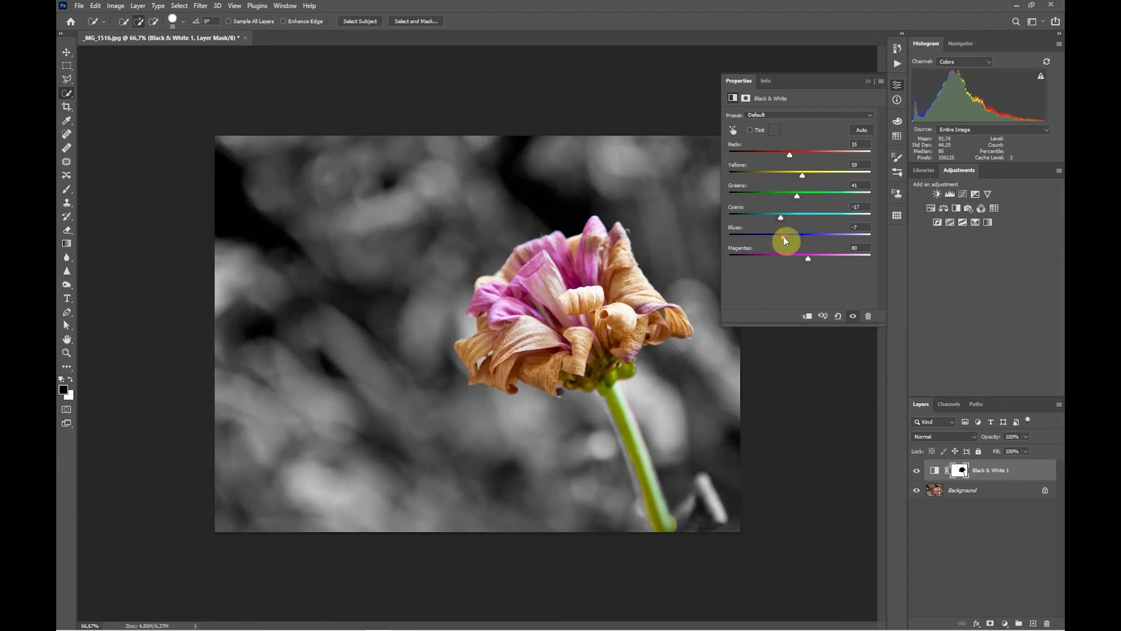
{"action": "left_click_drag", "start_coordinate": [808, 258], "coordinate": [816, 258]}
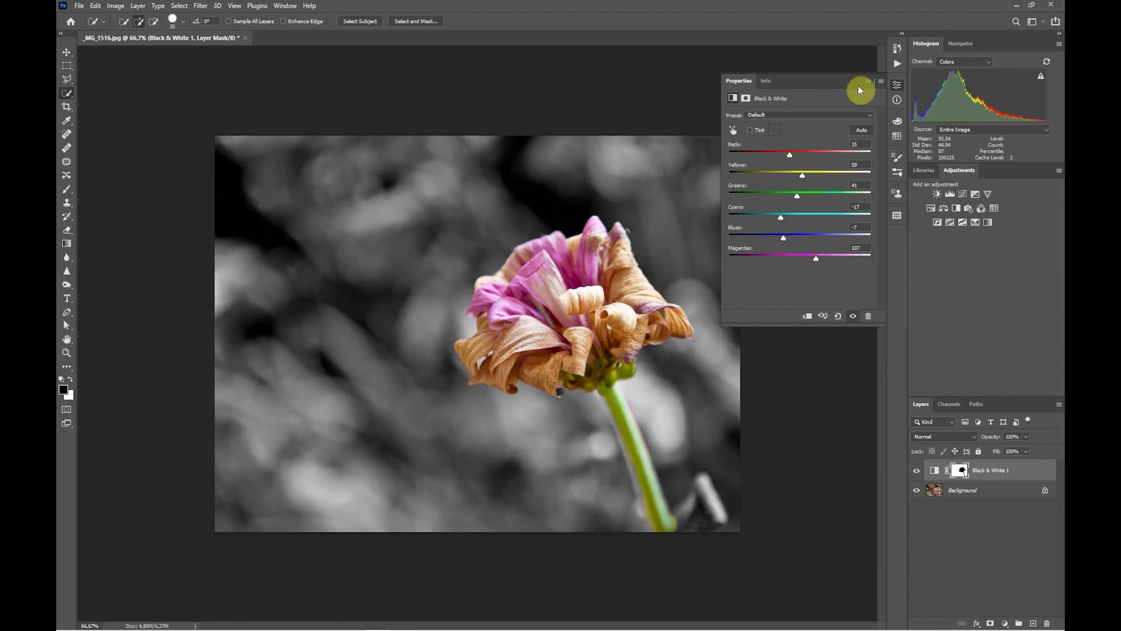
{"action": "left_click", "coordinate": [868, 80]}
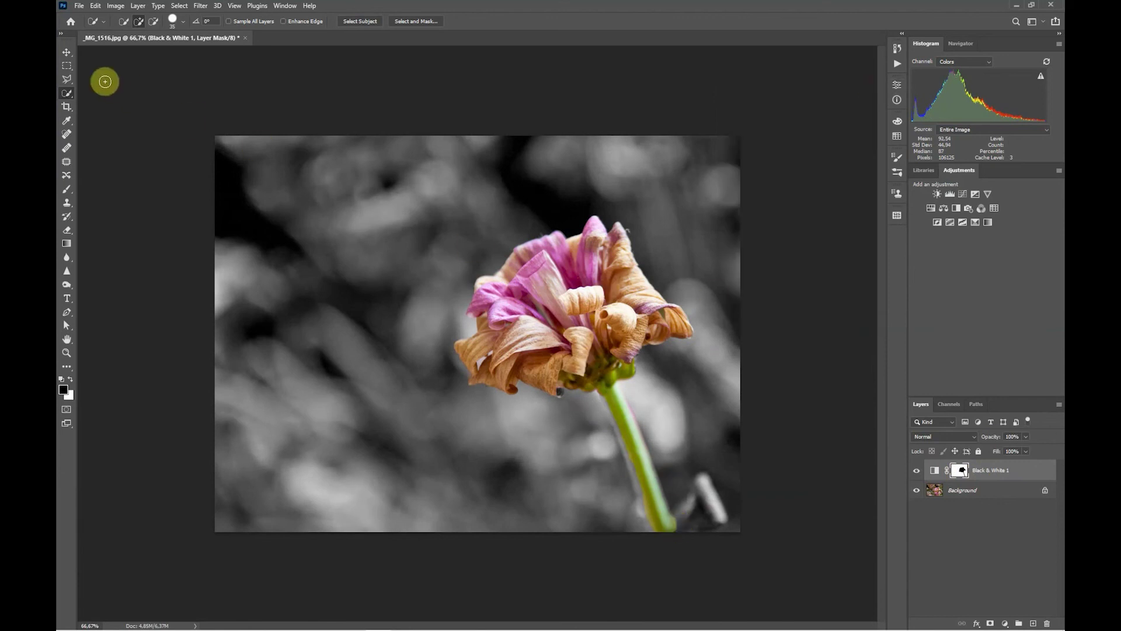
Undo a stray brush stroke, then paint white over the stem on the Black & White mask
{"action": "left_click", "coordinate": [67, 191]}
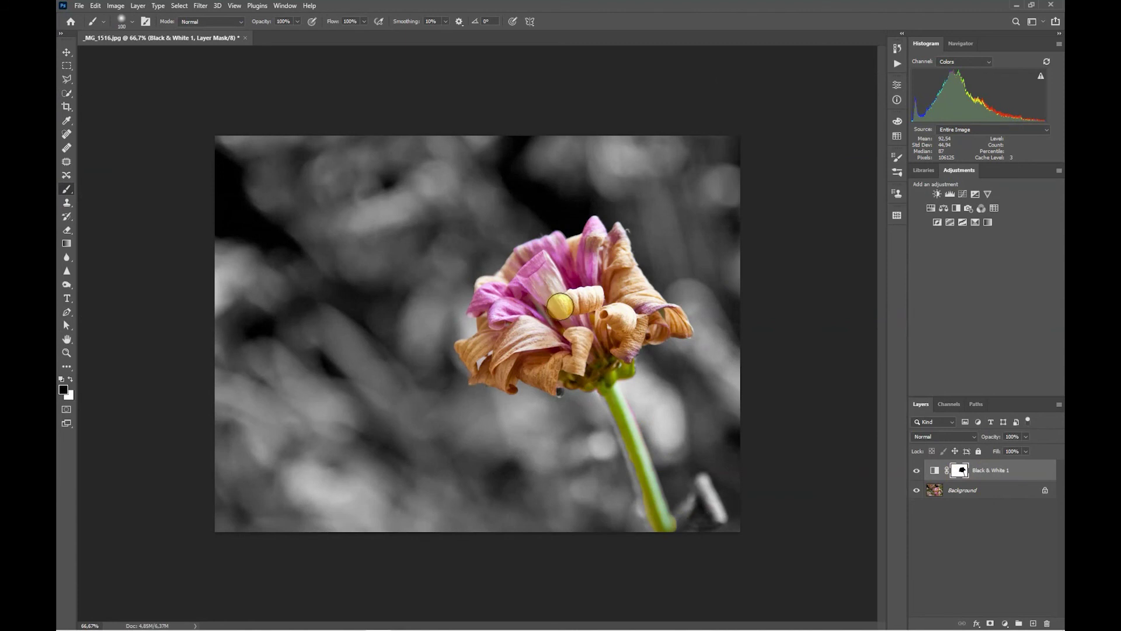
{"action": "mouse_move", "coordinate": [634, 464]}
{"action": "left_mouse_down"}
{"action": "mouse_move", "coordinate": [638, 496]}
{"action": "mouse_move", "coordinate": [595, 388]}
{"action": "left_mouse_up"}
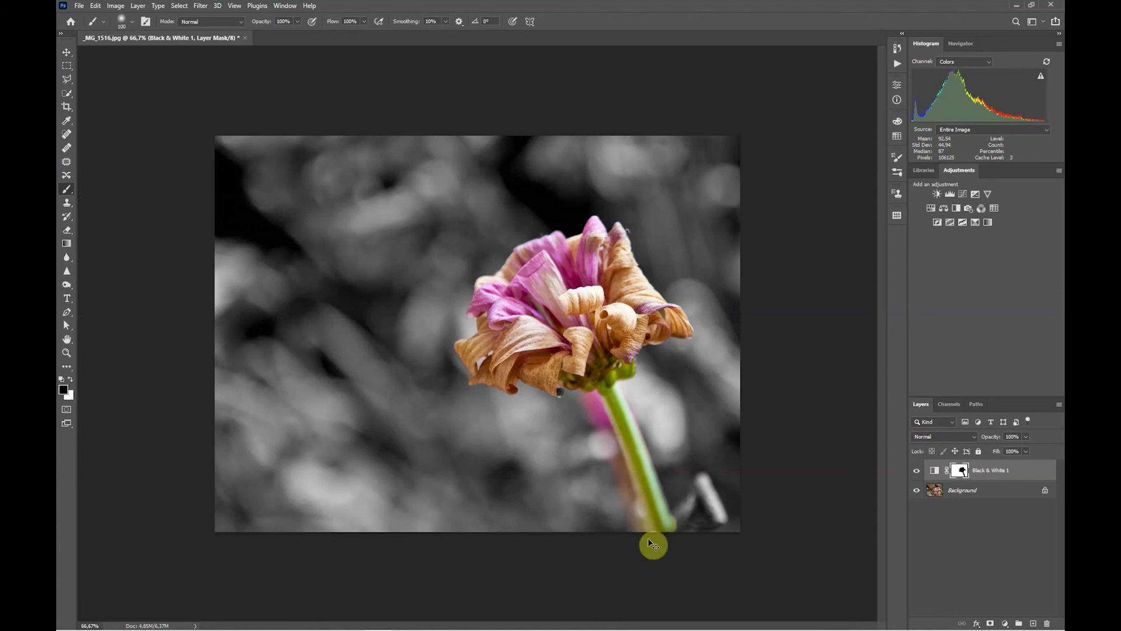
{"action": "key", "text": "ctrl+z"}
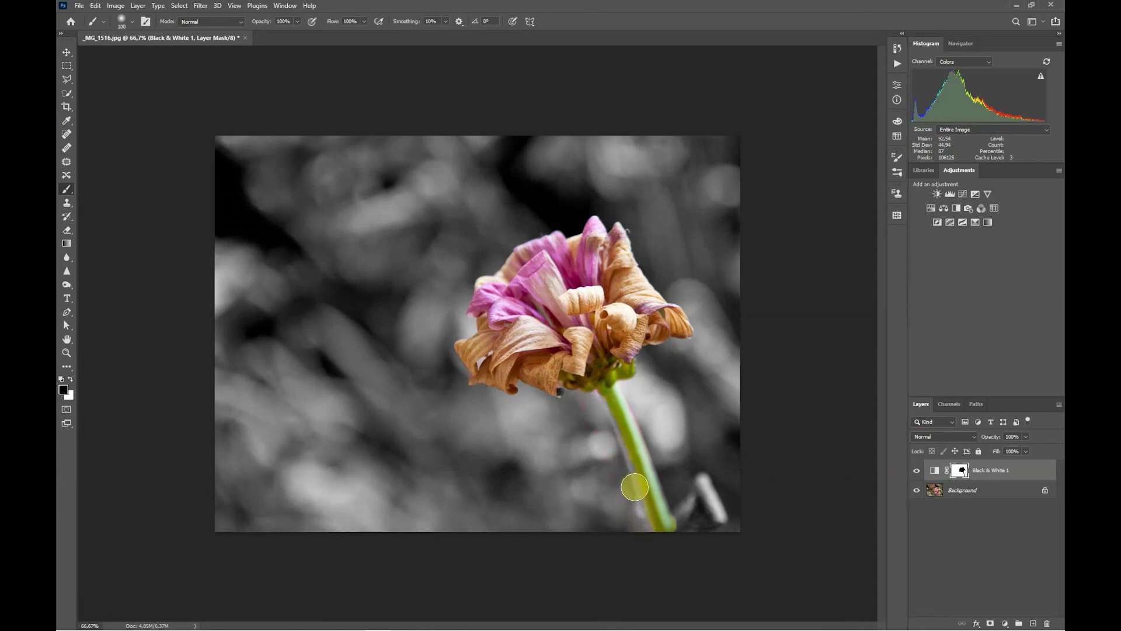
{"action": "left_click", "coordinate": [70, 380]}
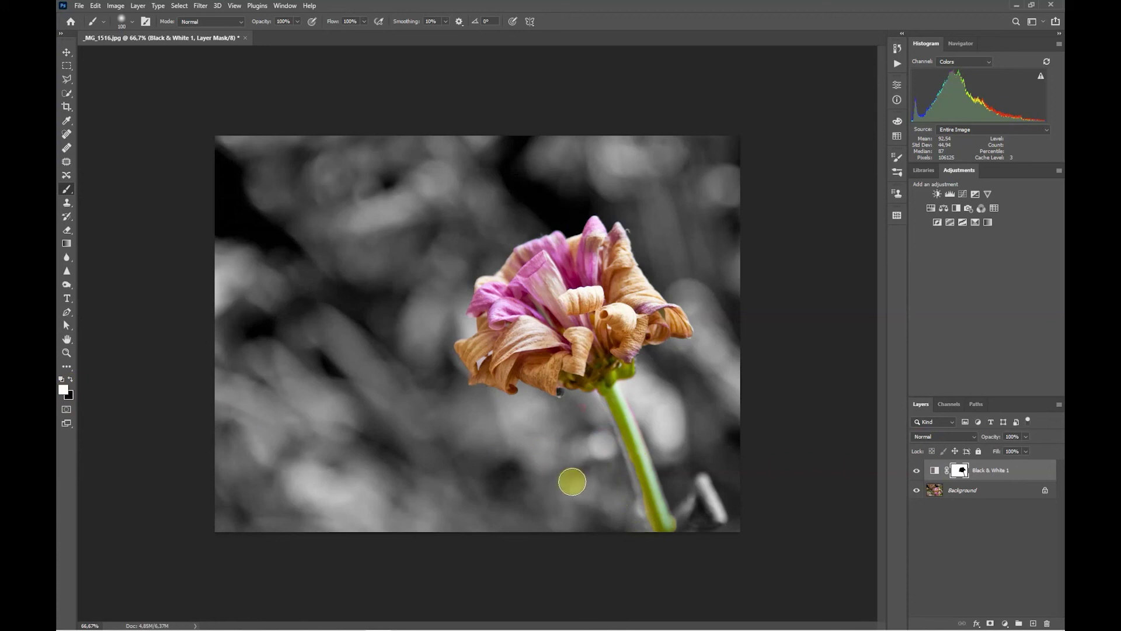
{"action": "mouse_move", "coordinate": [602, 427]}
{"action": "left_mouse_down"}
{"action": "mouse_move", "coordinate": [665, 547]}
{"action": "mouse_move", "coordinate": [655, 479]}
{"action": "mouse_move", "coordinate": [619, 406]}
{"action": "left_mouse_up"}
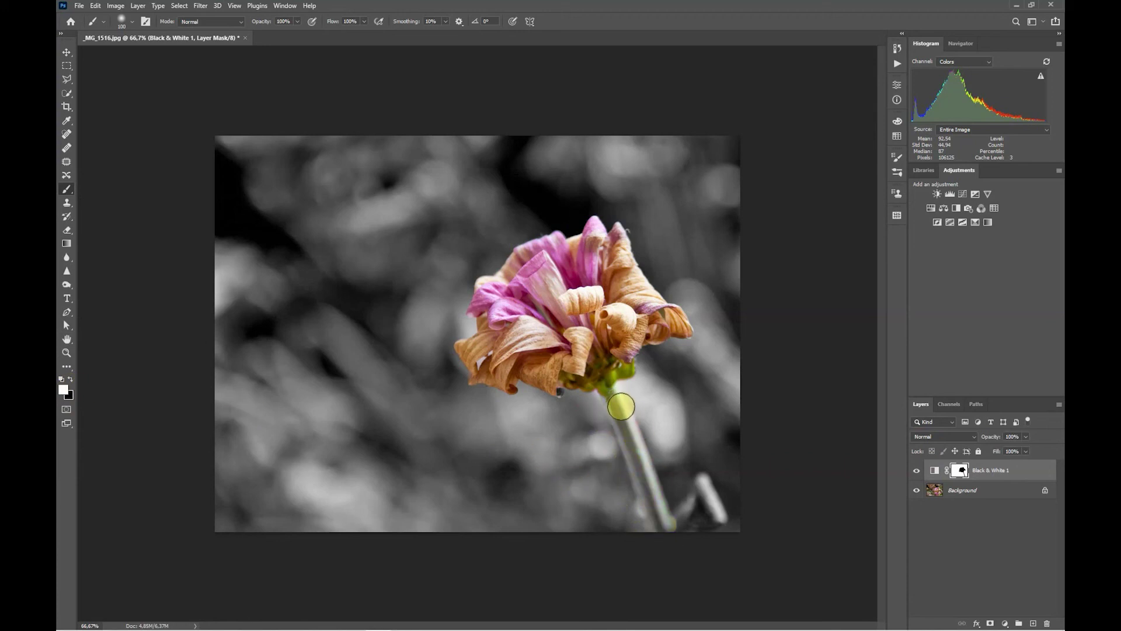